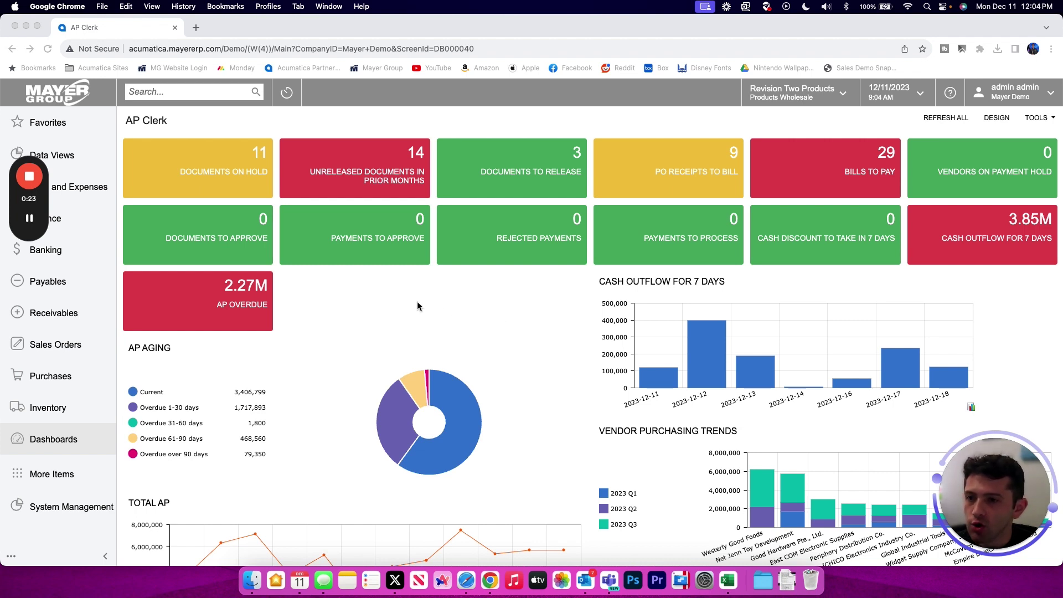
- Open the Apply Updates page under System Management's system maintenance
click(198, 90)
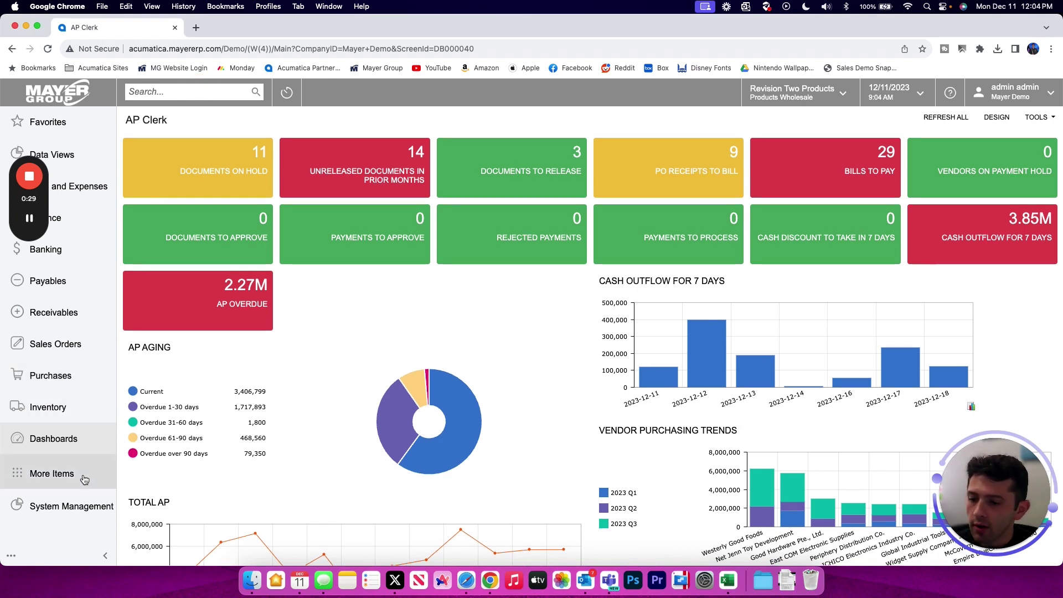
click(83, 512)
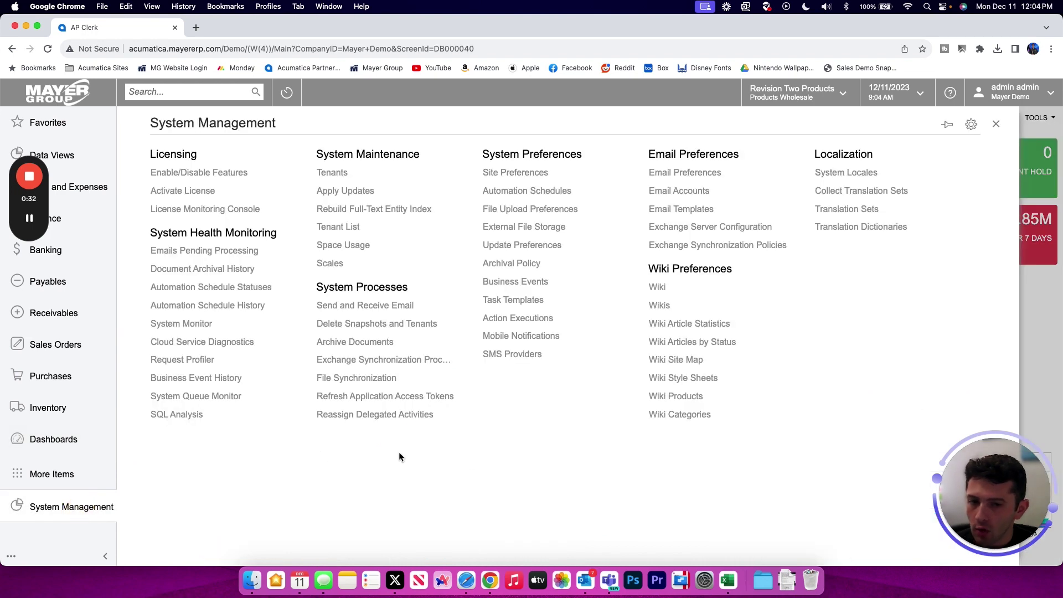
click(362, 194)
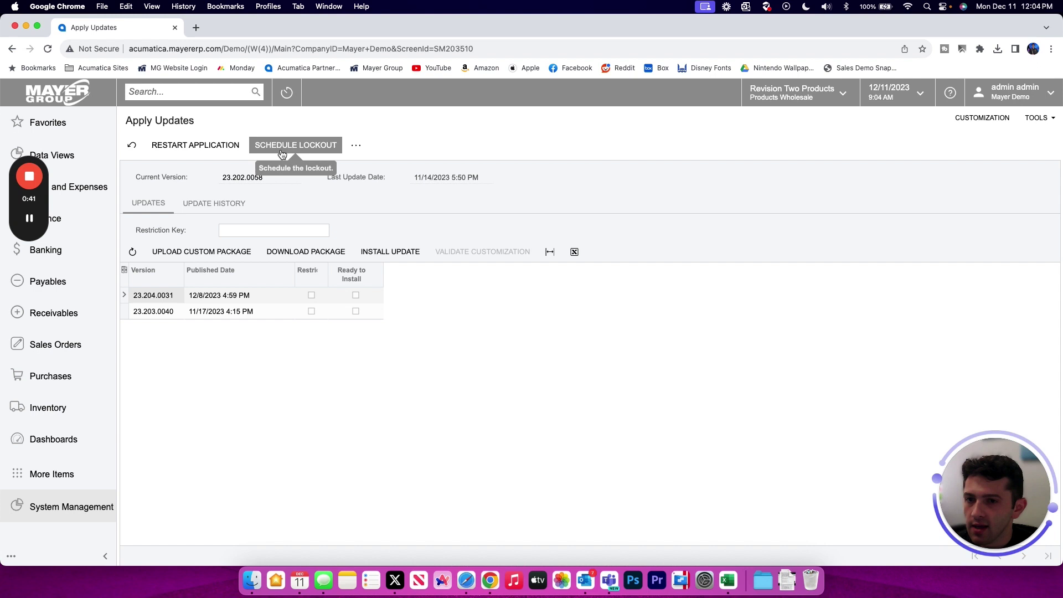
- Schedule a lockout of all sites for 12/11/2023 at 9:04 AM with the reason Maintenance
click(299, 148)
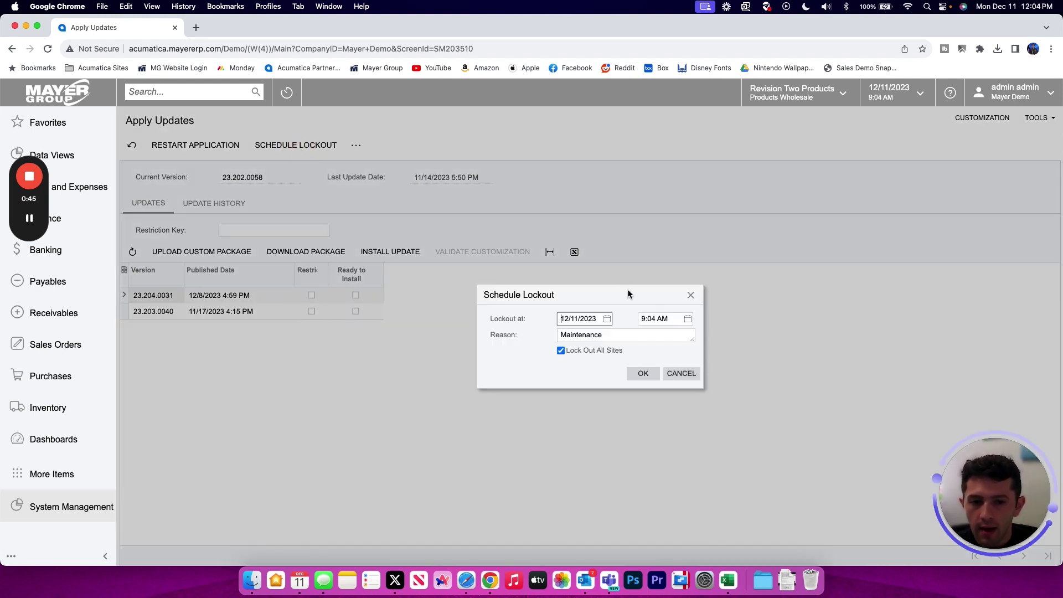
drag(629, 292, 592, 253)
click(540, 281)
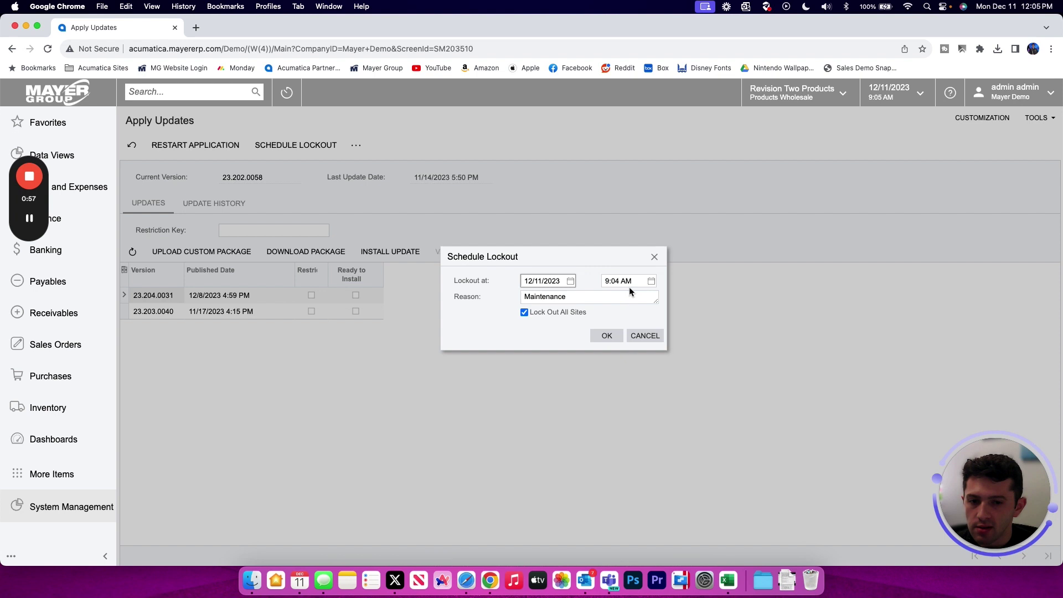
click(608, 297)
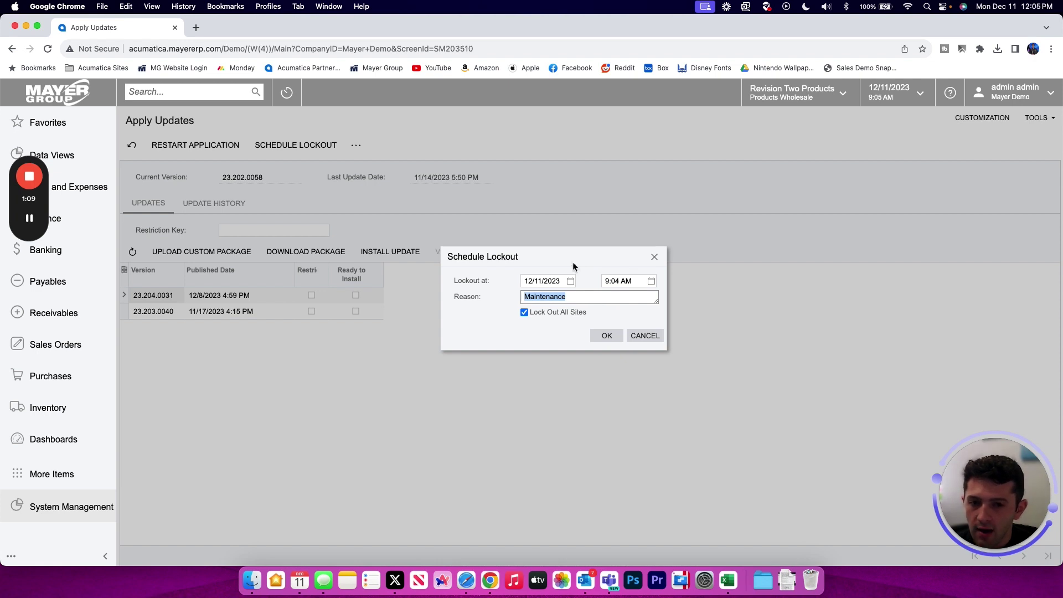
drag(574, 263, 573, 254)
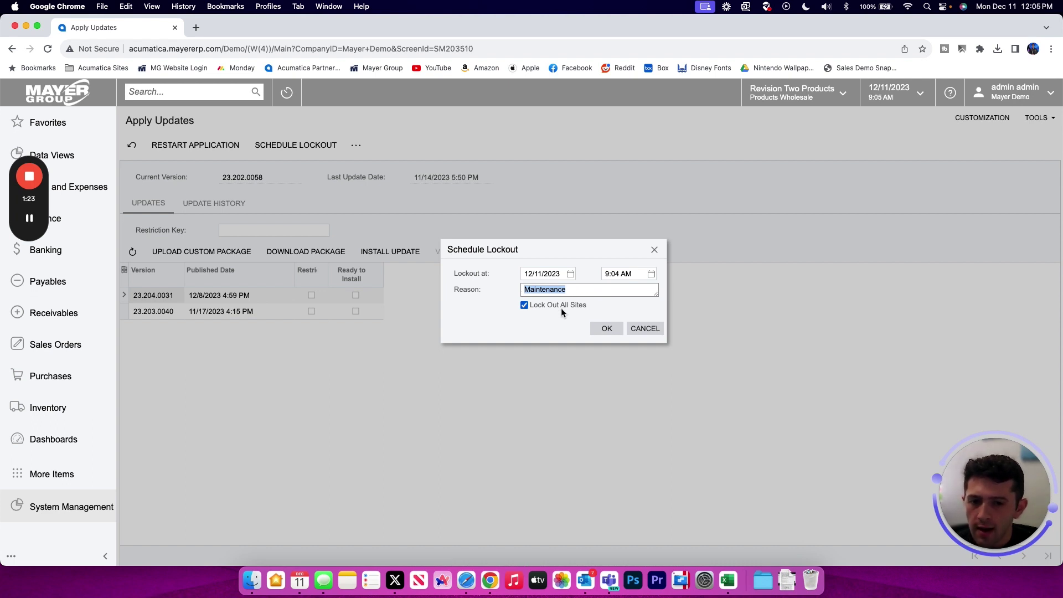
click(607, 330)
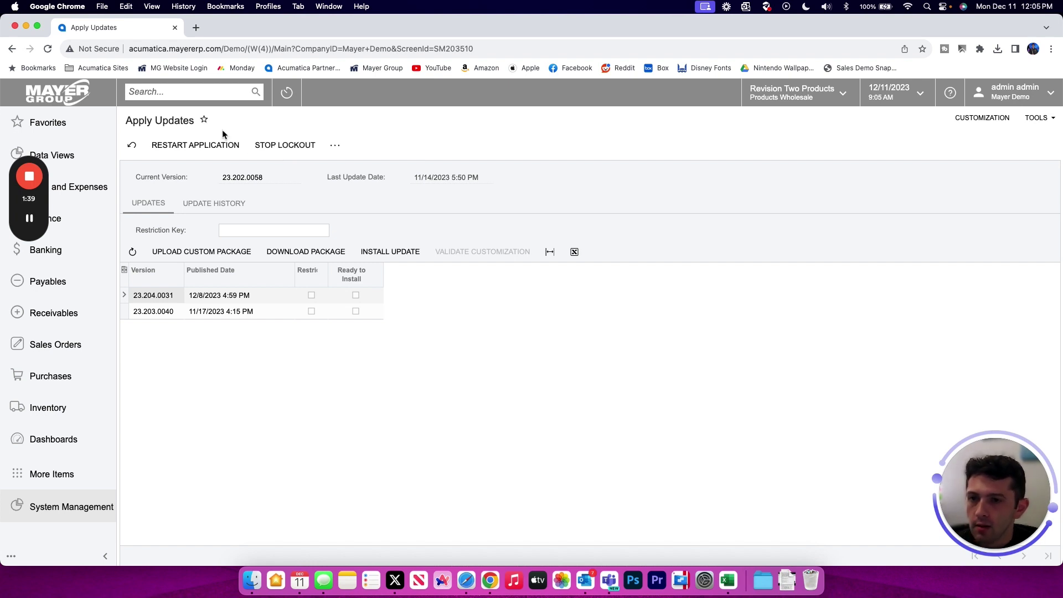
- Search the system for "tenants" and open the Tenants page in a new browser tab
click(220, 94)
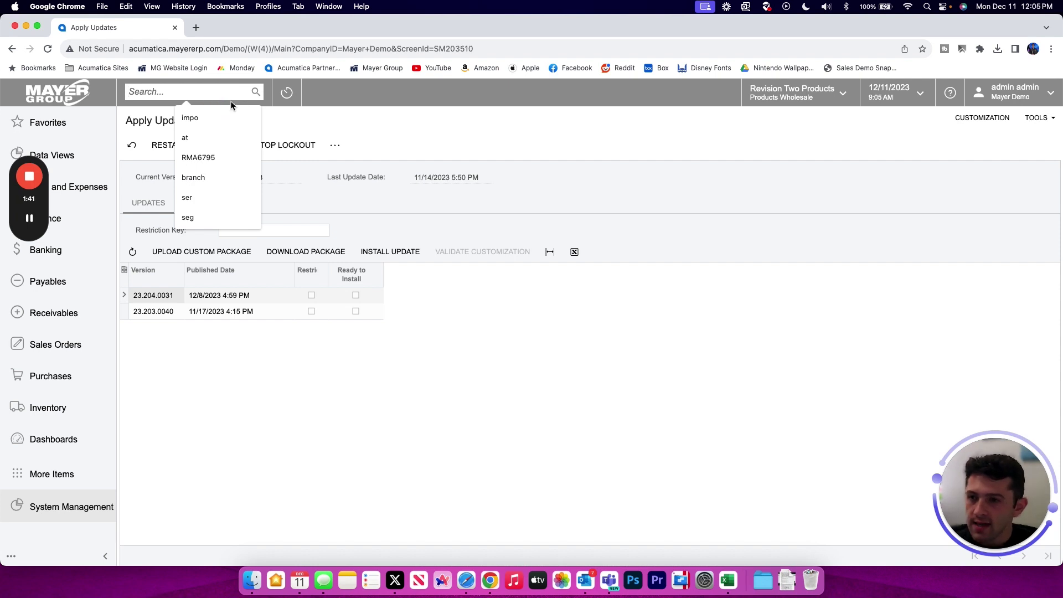
text(tenants)
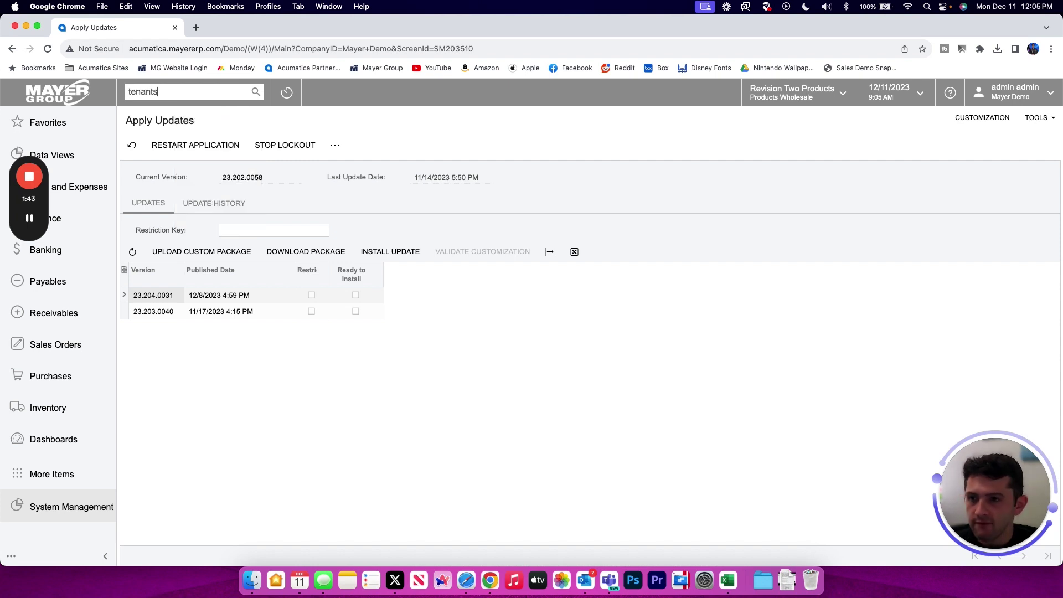
key(Return)
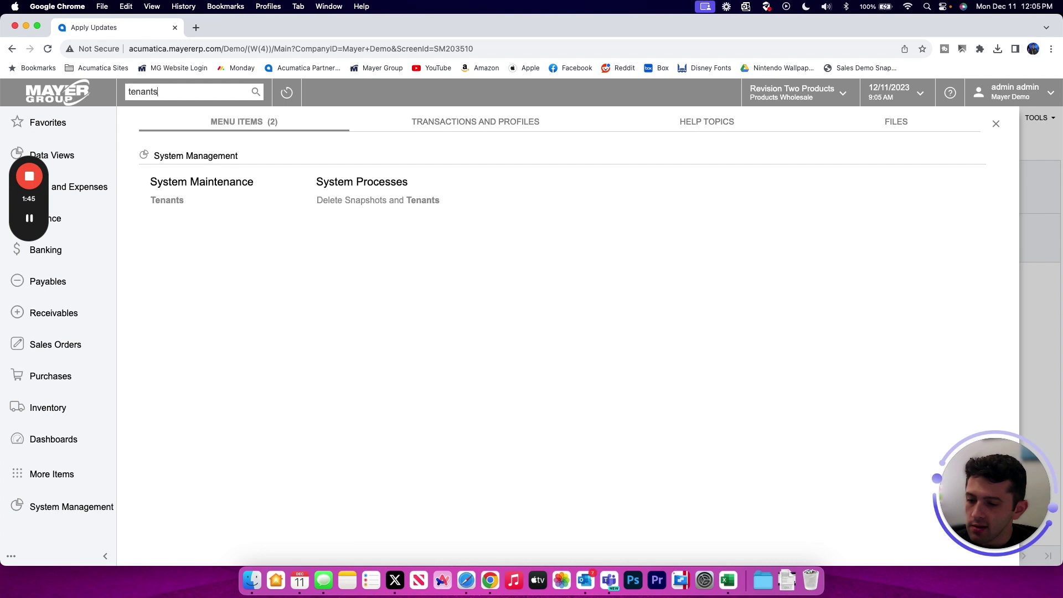
right_click(202, 205)
click(184, 220)
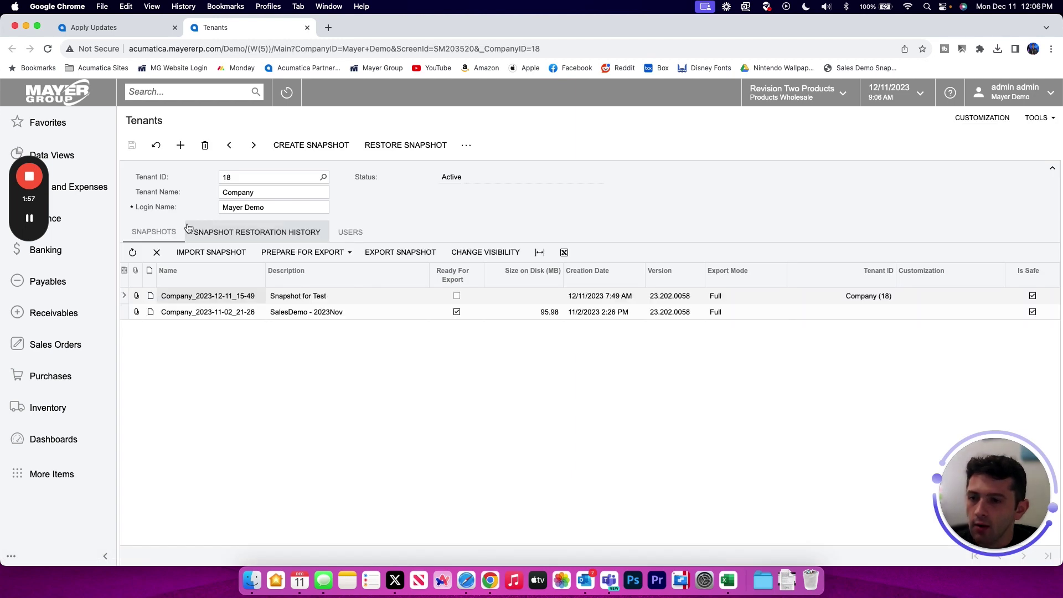
- Look through the tenants available for the Tenant ID, keeping the current tenant selected
click(266, 176)
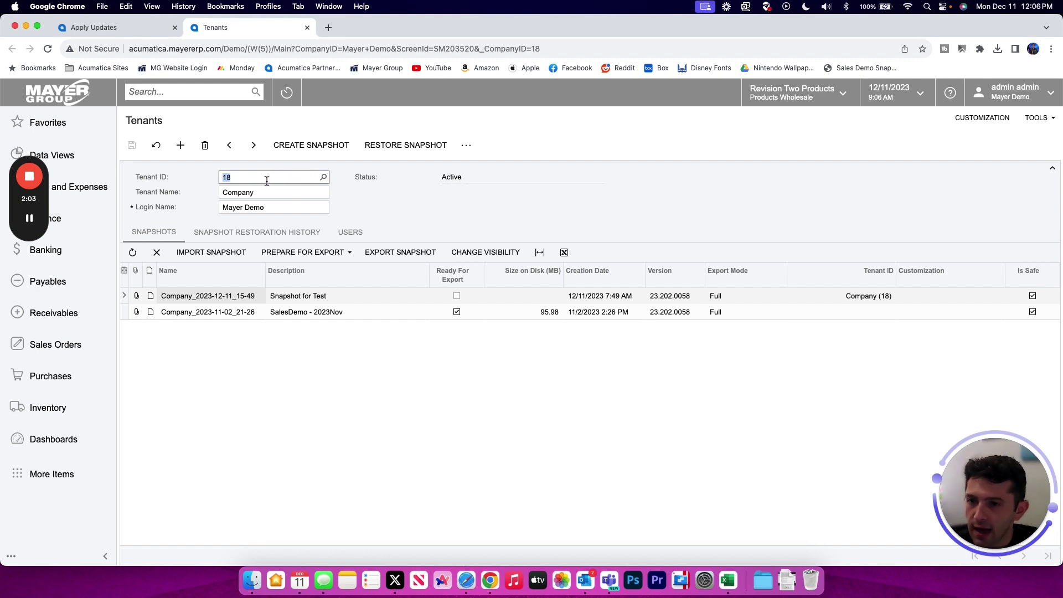
click(323, 177)
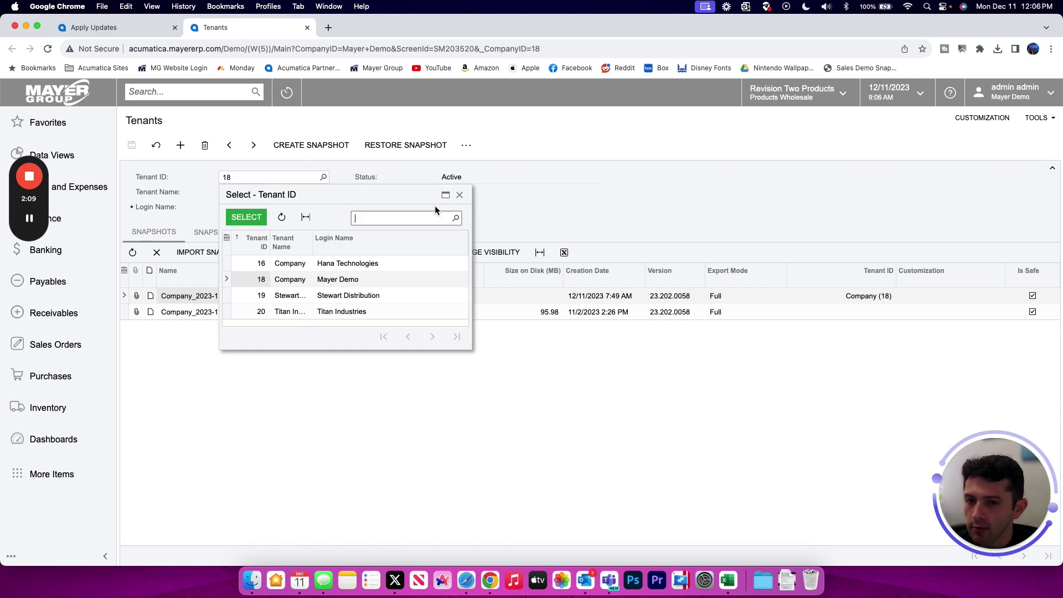
click(461, 195)
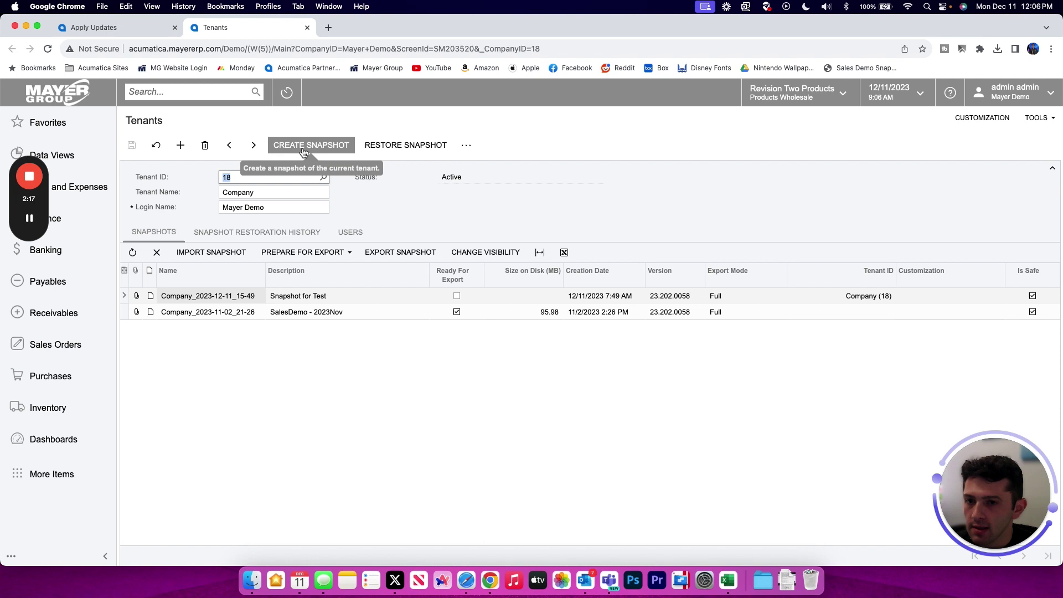
- Open the Create Snapshot settings for the current tenant and check the source tenant and description fields
click(323, 154)
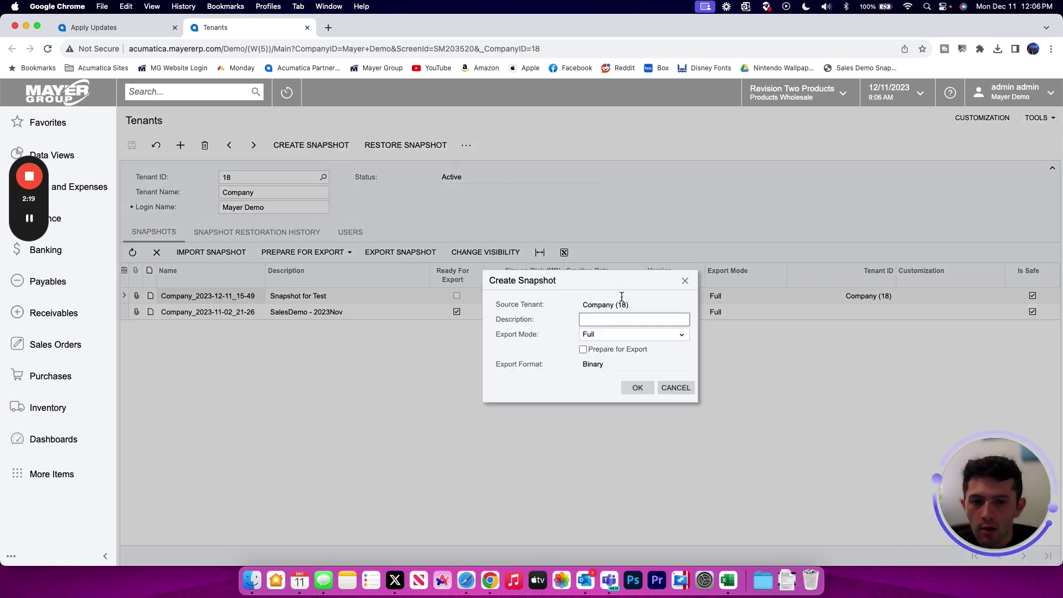
drag(607, 286, 566, 247)
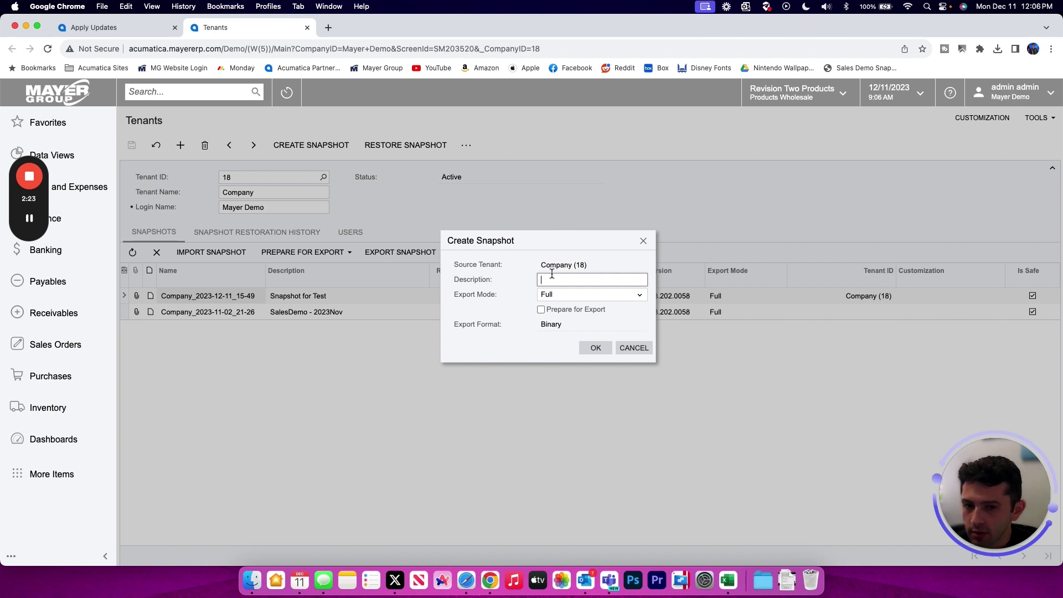
double_click(568, 265)
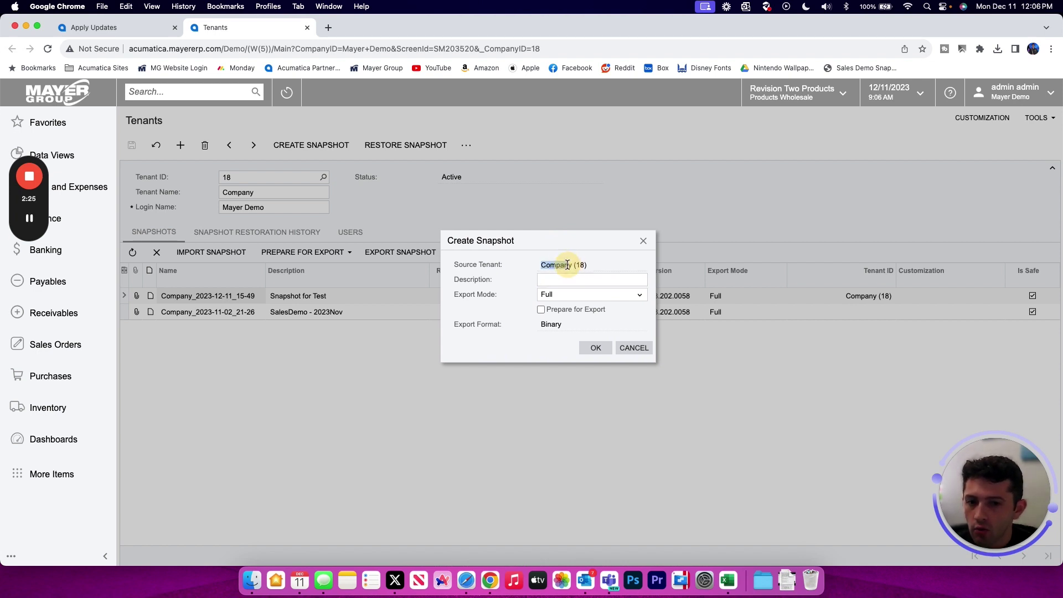
drag(599, 265, 541, 265)
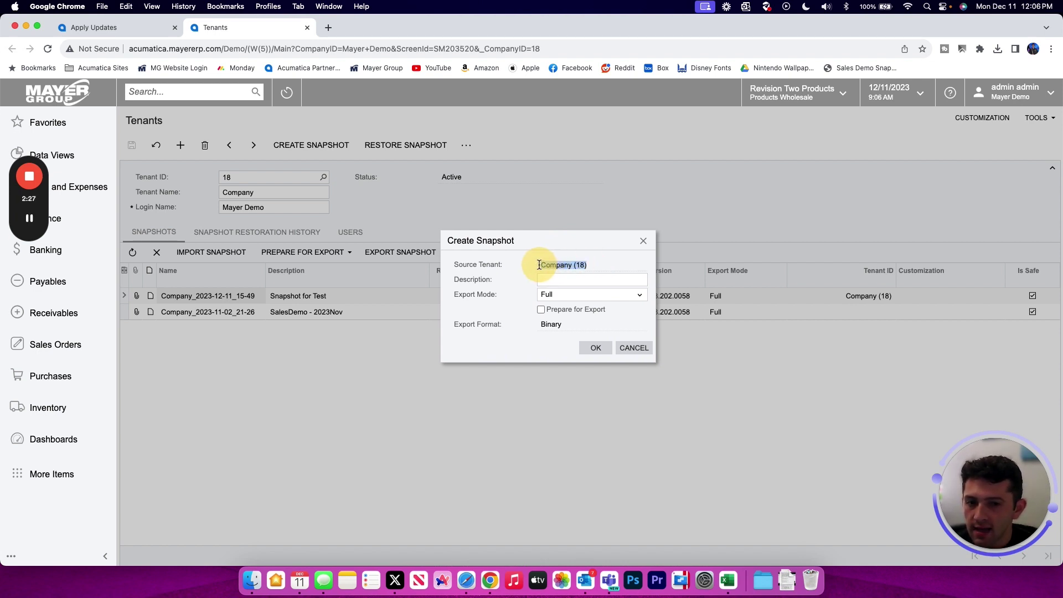
click(583, 275)
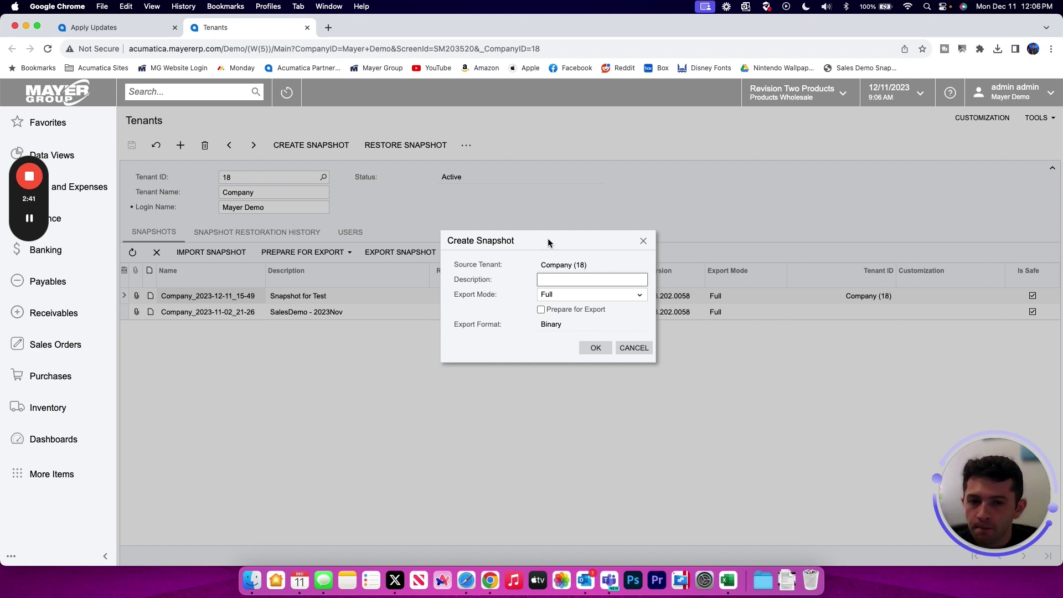
drag(549, 237, 561, 364)
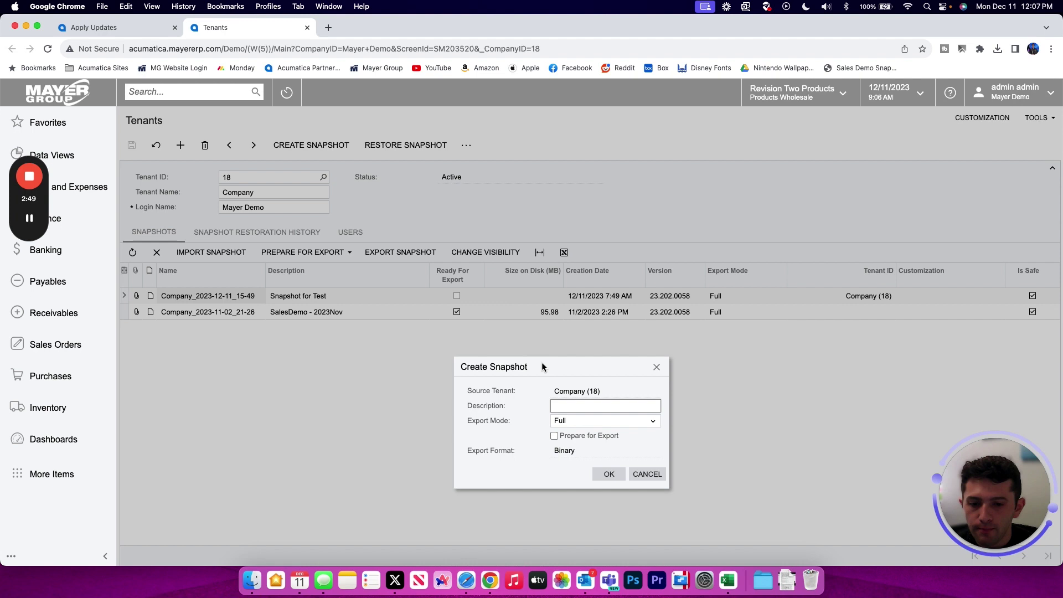
drag(542, 366, 504, 232)
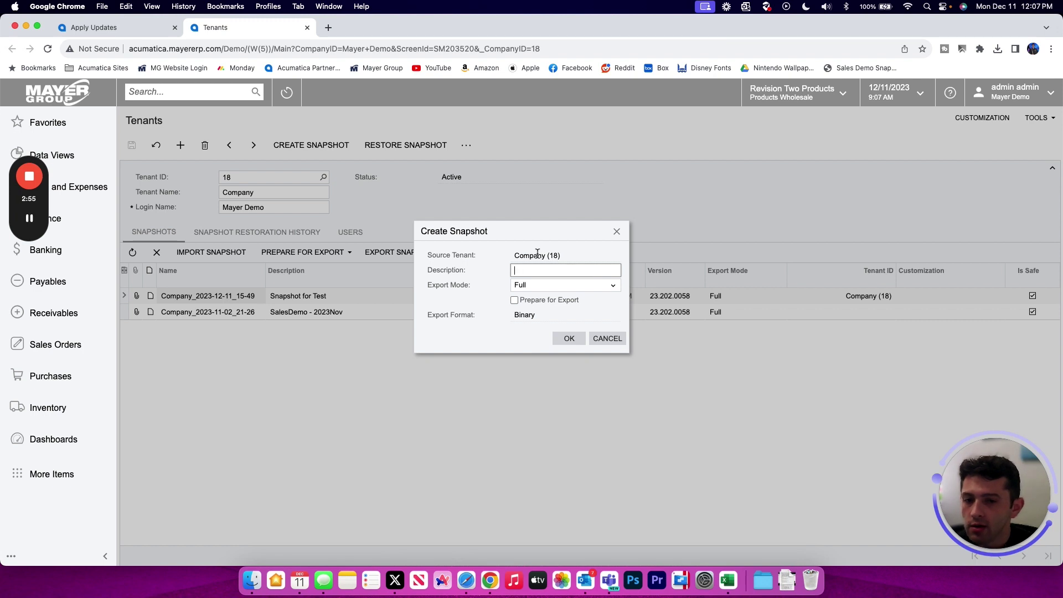
- Review the snapshot's export mode, Prepare for Export and export format options, and cancel the snapshot creation
click(583, 286)
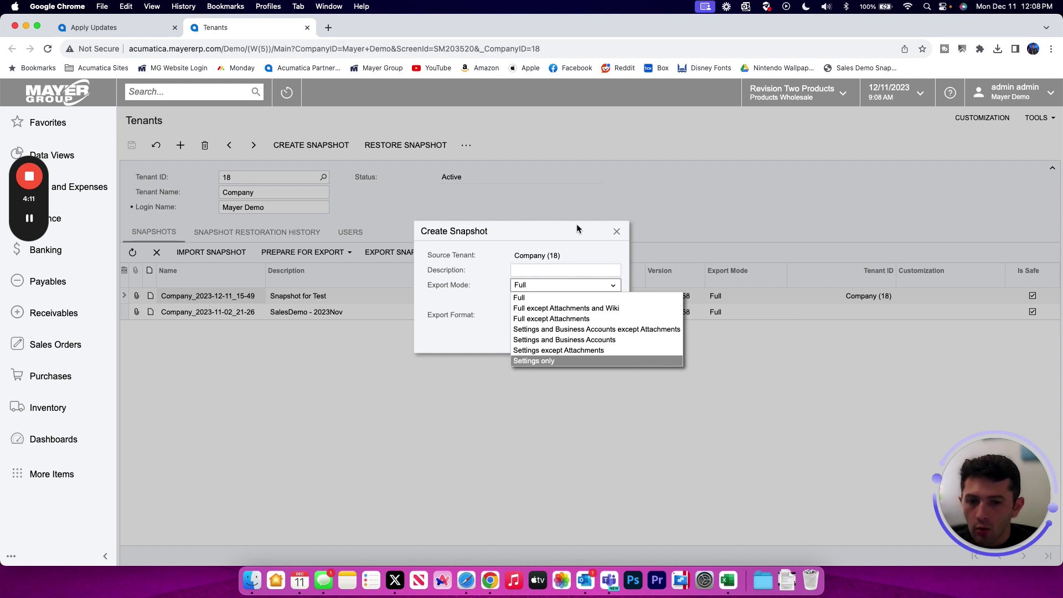
click(594, 281)
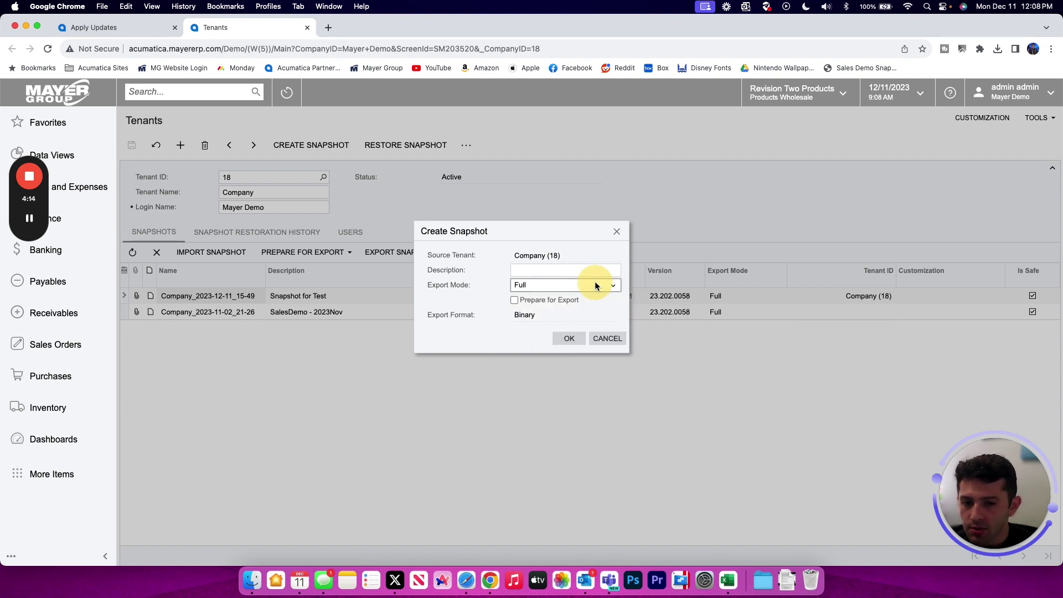
click(515, 301)
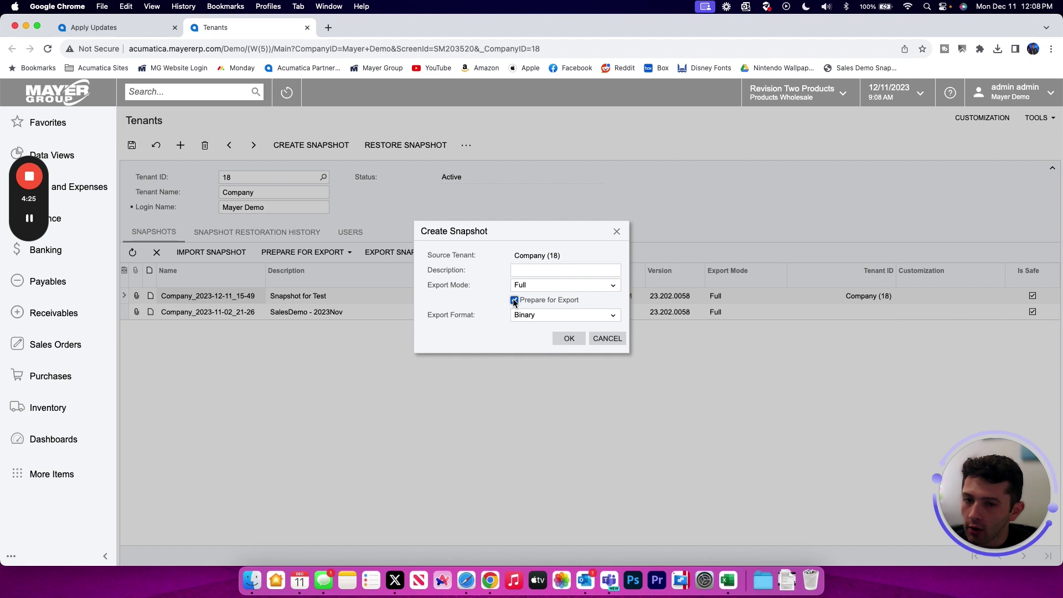
click(583, 316)
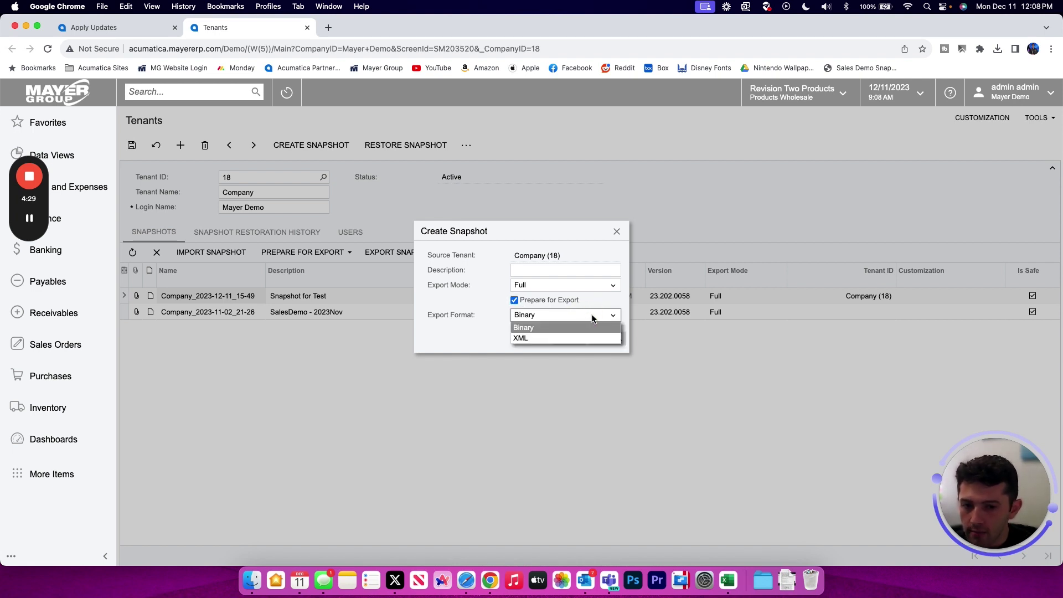
click(592, 314)
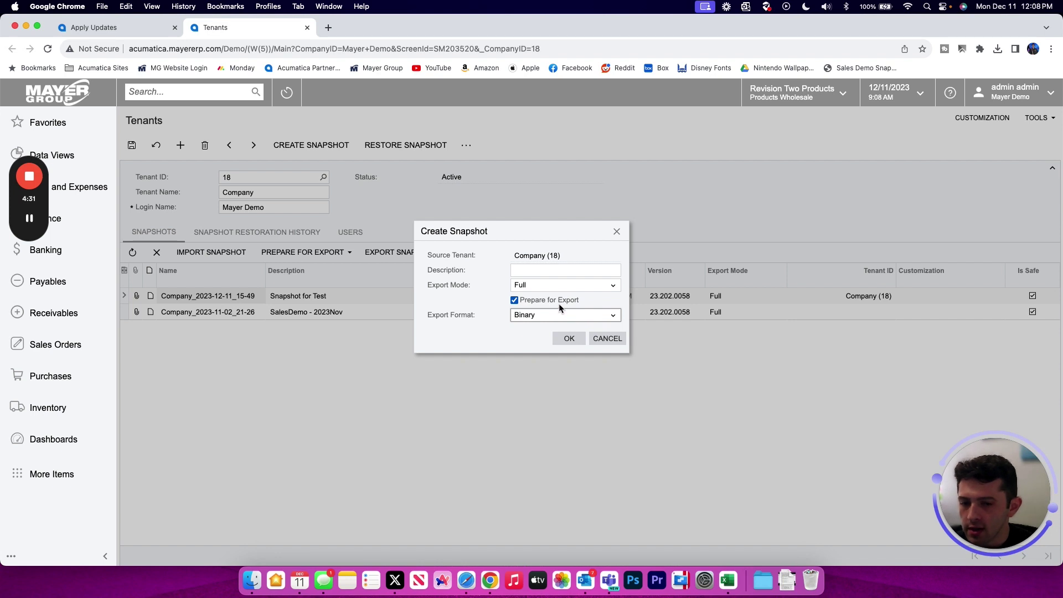
click(556, 303)
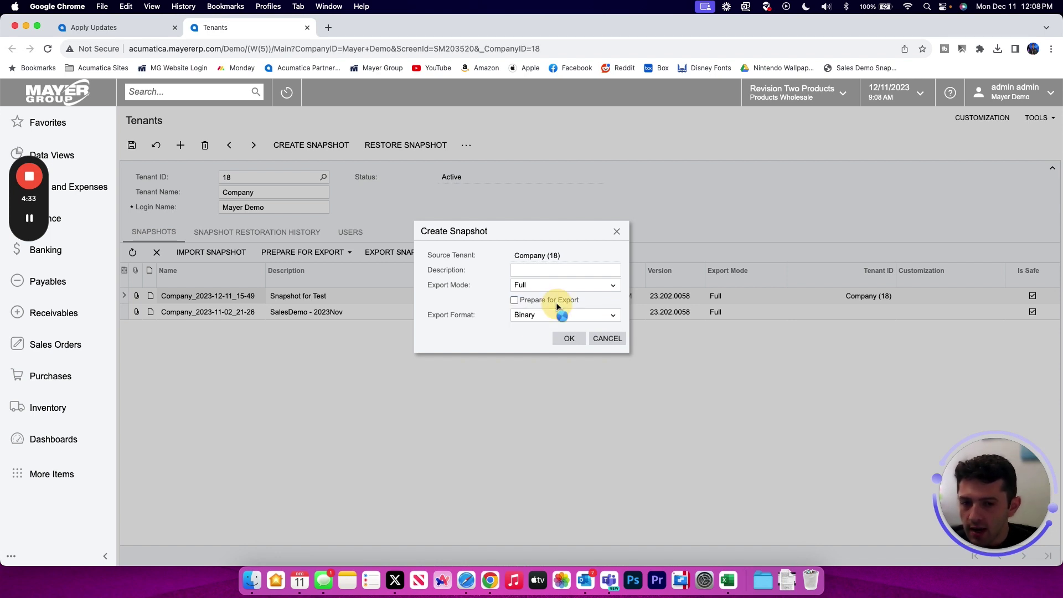
click(608, 337)
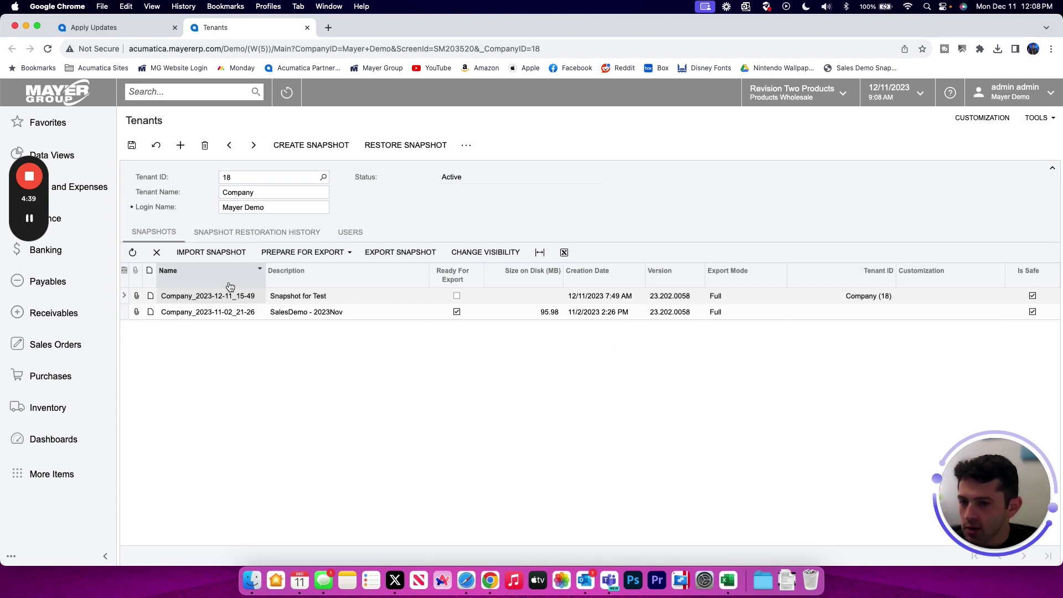
- Examine the existing snapshots, the formats for preparing one for export, and the SalesDemo - 2023Nov snapshot's size on disk
click(370, 299)
click(371, 313)
click(362, 292)
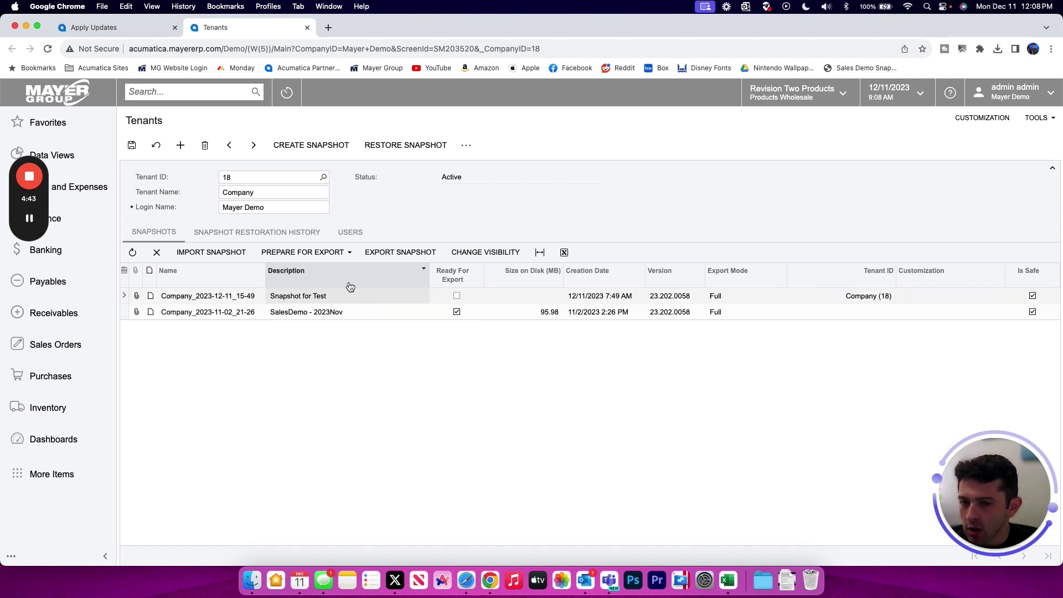
click(317, 252)
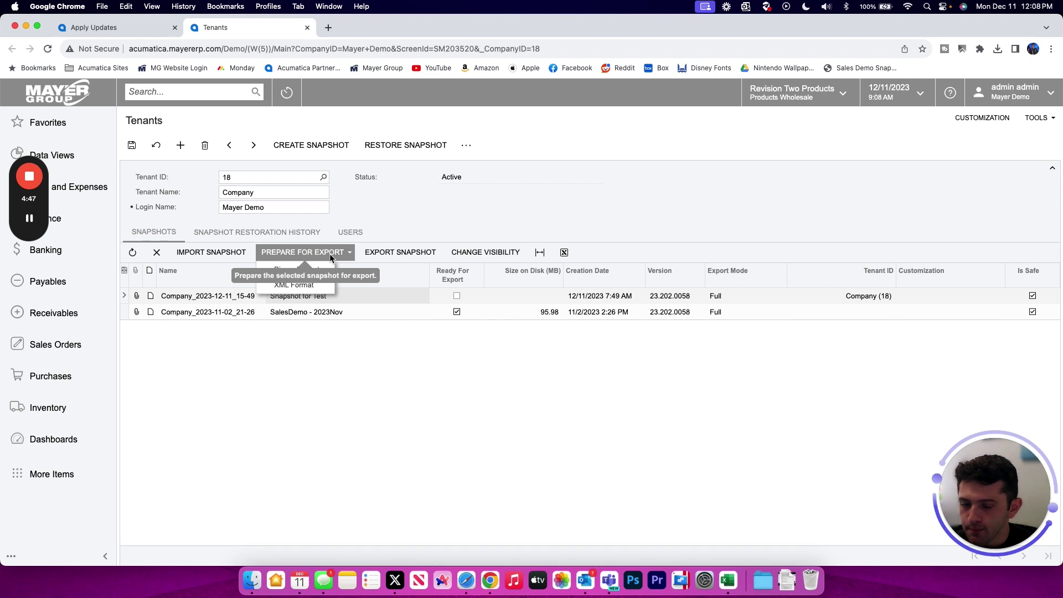
click(330, 253)
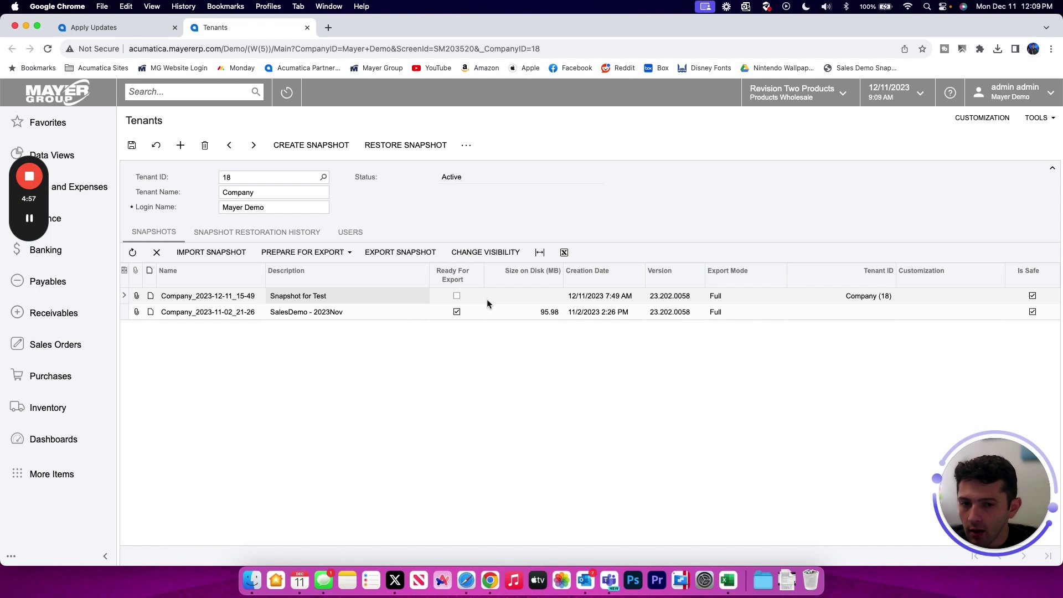
click(524, 313)
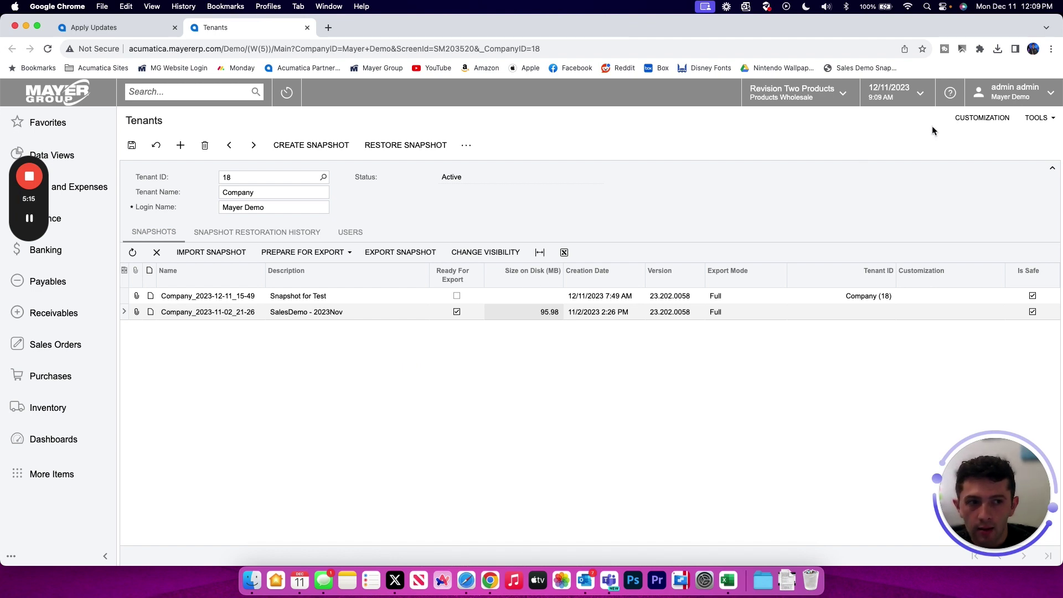
- Check which other tenants the signed-in account can switch to, without changing the tenant
click(1016, 94)
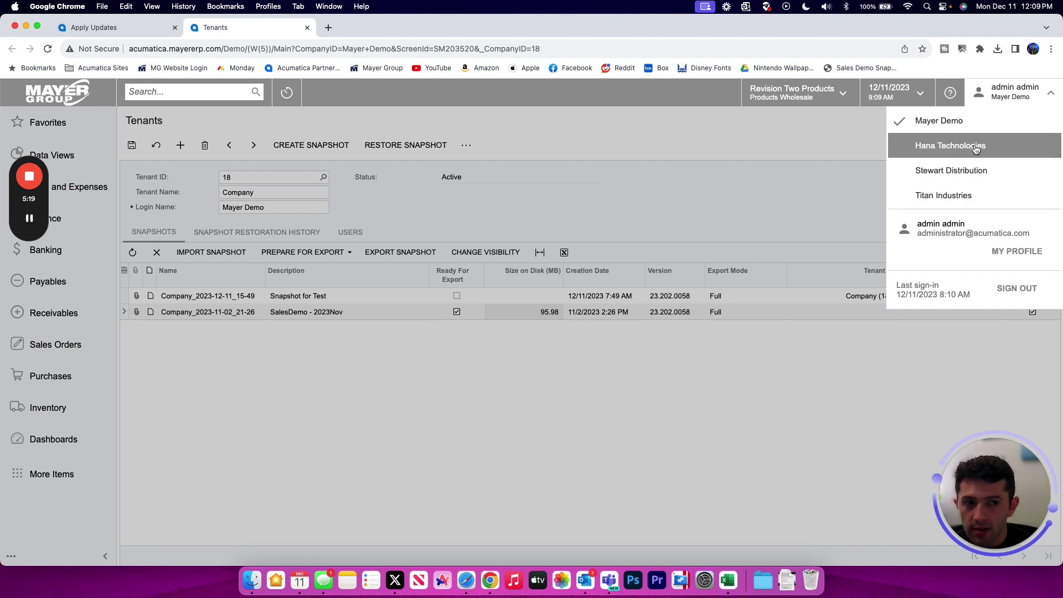
click(630, 189)
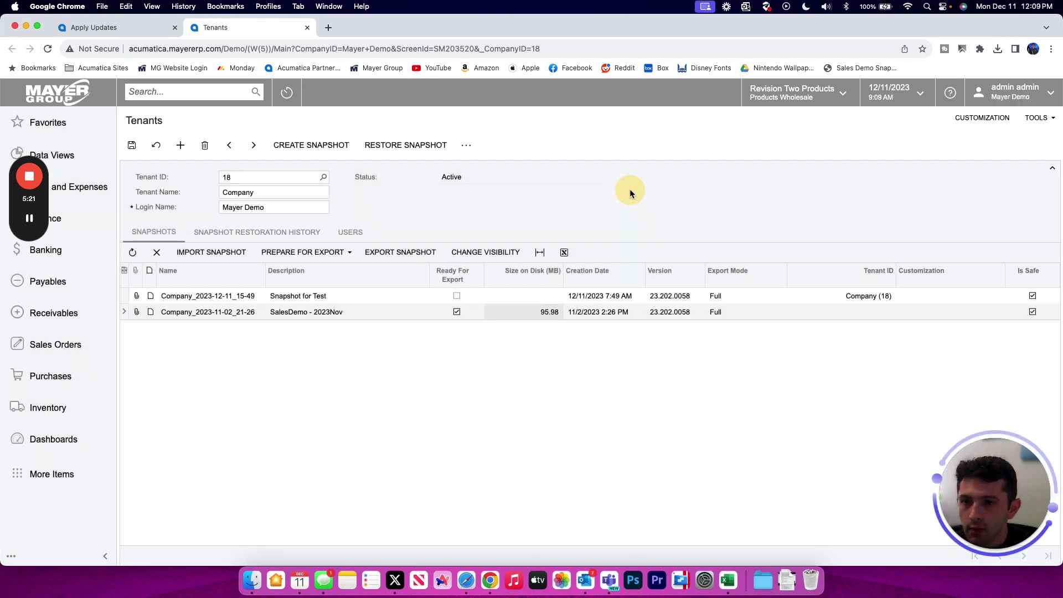
- Check the list of selectable tenants and the snapshot package import options, without changing the tenant or uploading a file
click(324, 177)
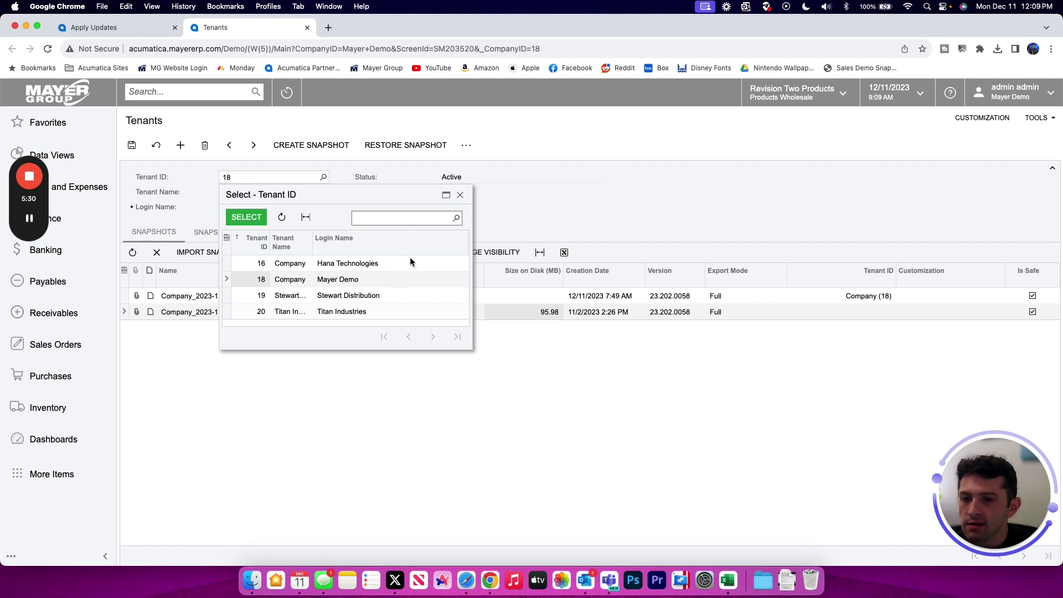
click(460, 195)
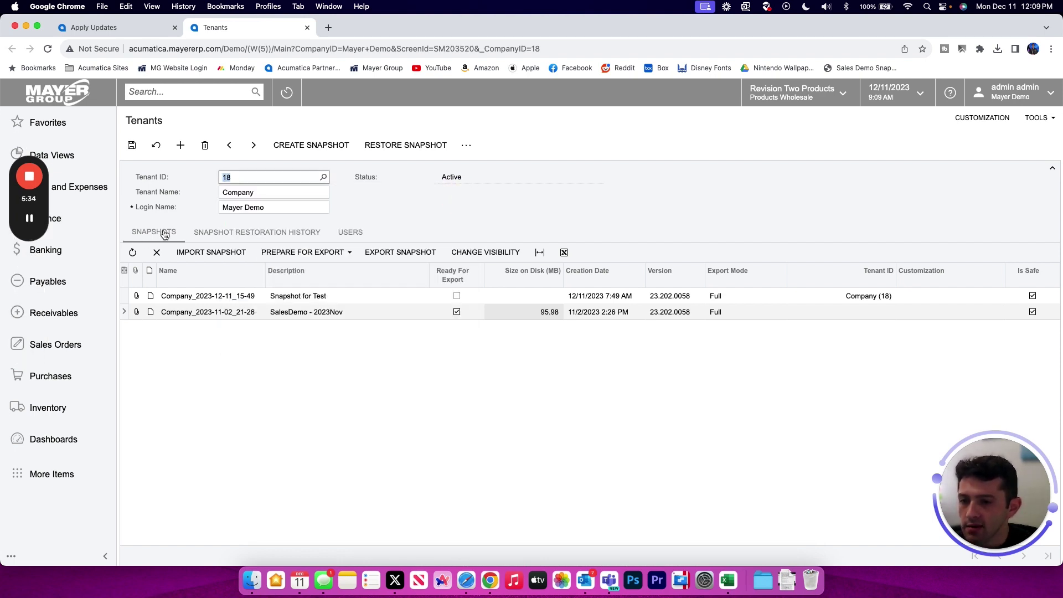
click(223, 255)
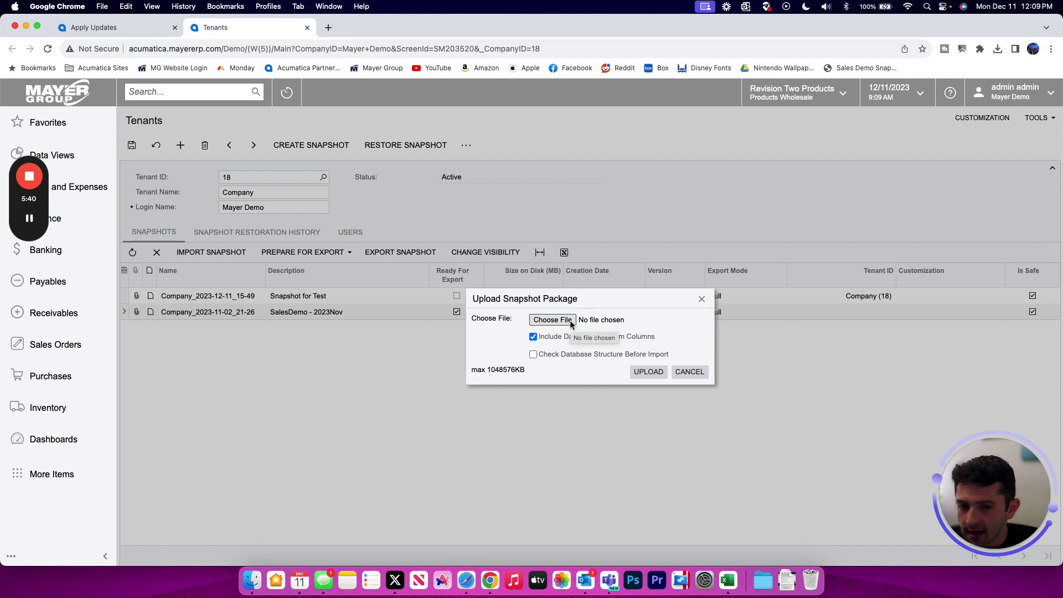
click(686, 373)
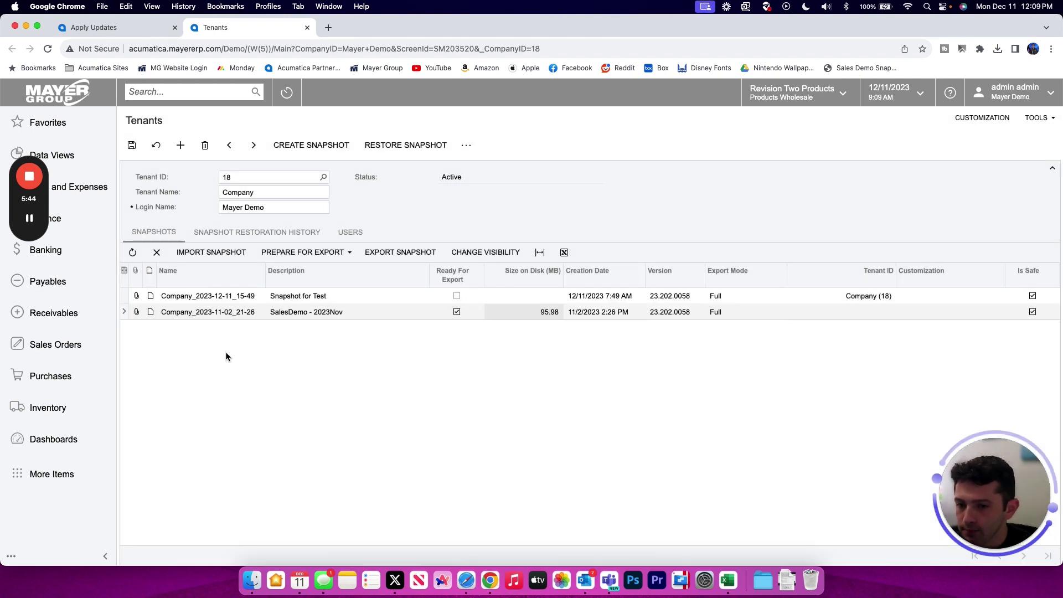
- Review the destination tenant and description for restoring the Snapshot for Test snapshot, and cancel the restore
click(239, 298)
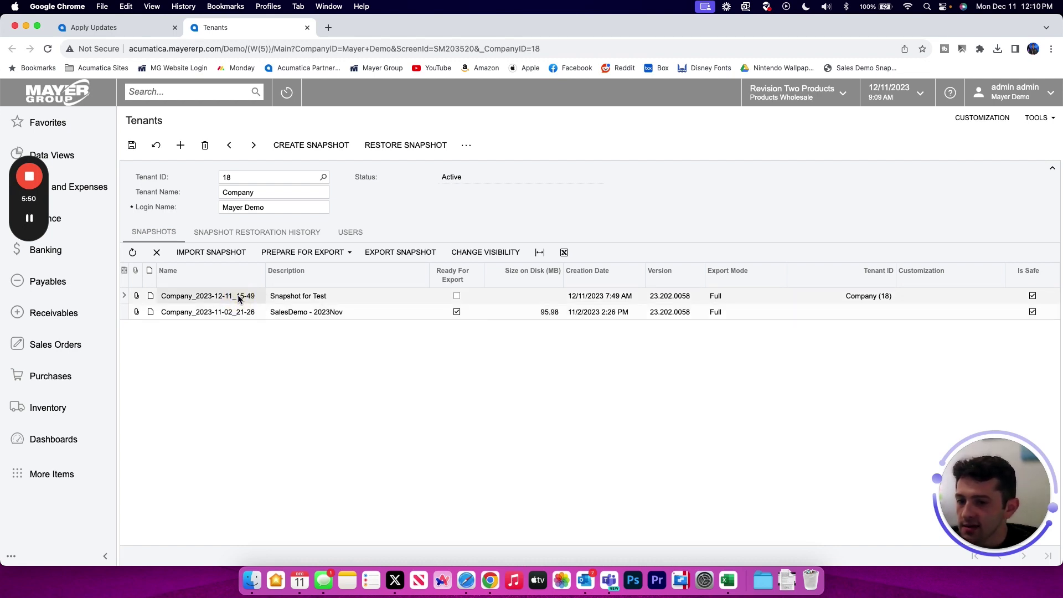
click(420, 147)
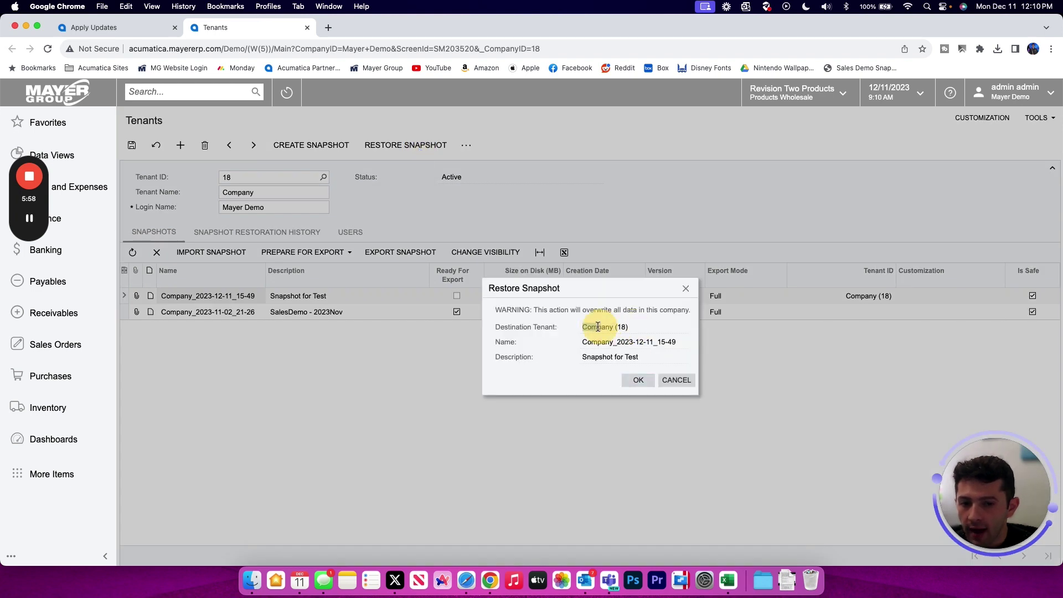
click(598, 328)
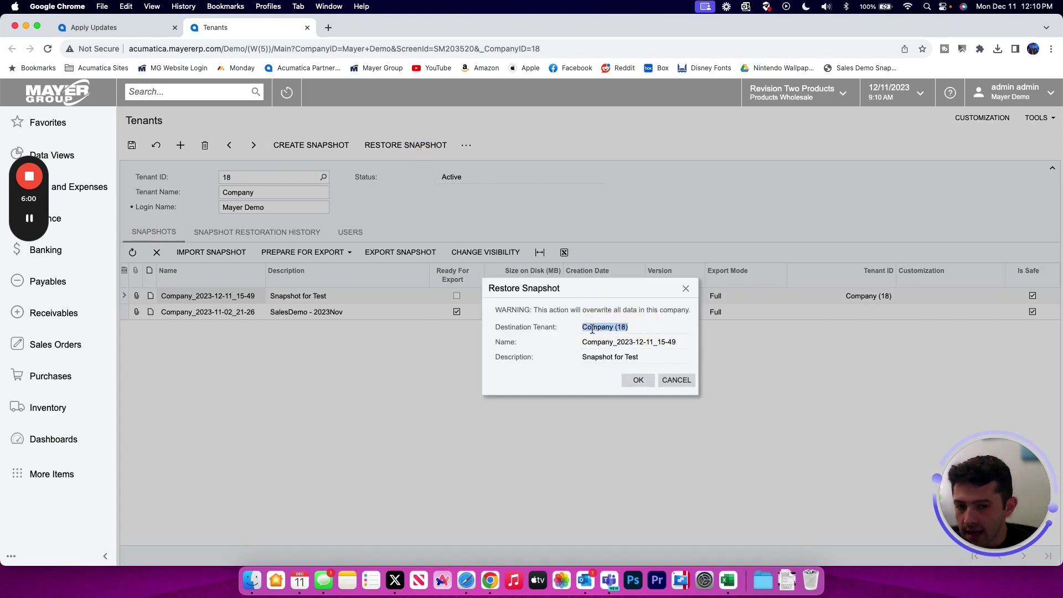
click(639, 357)
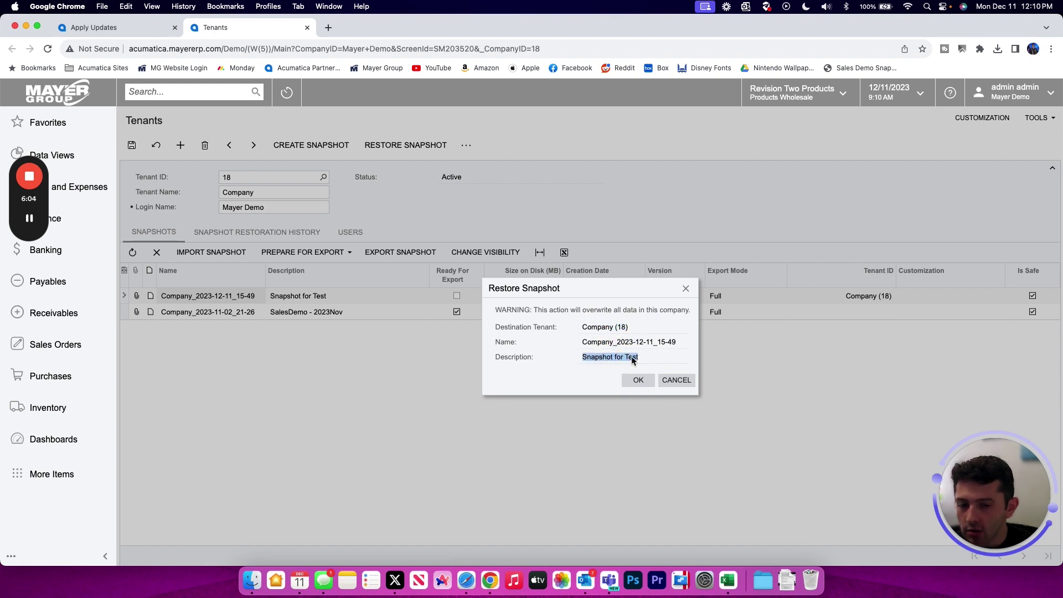
click(677, 380)
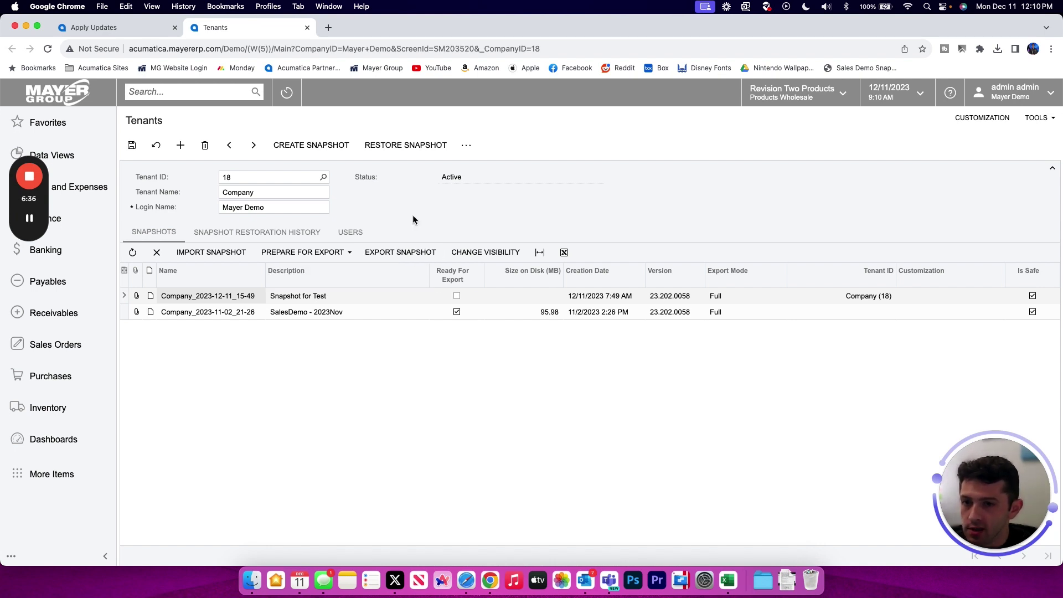
- Stop the user lockout from the Apply Updates page and return to the Tenants page
click(112, 23)
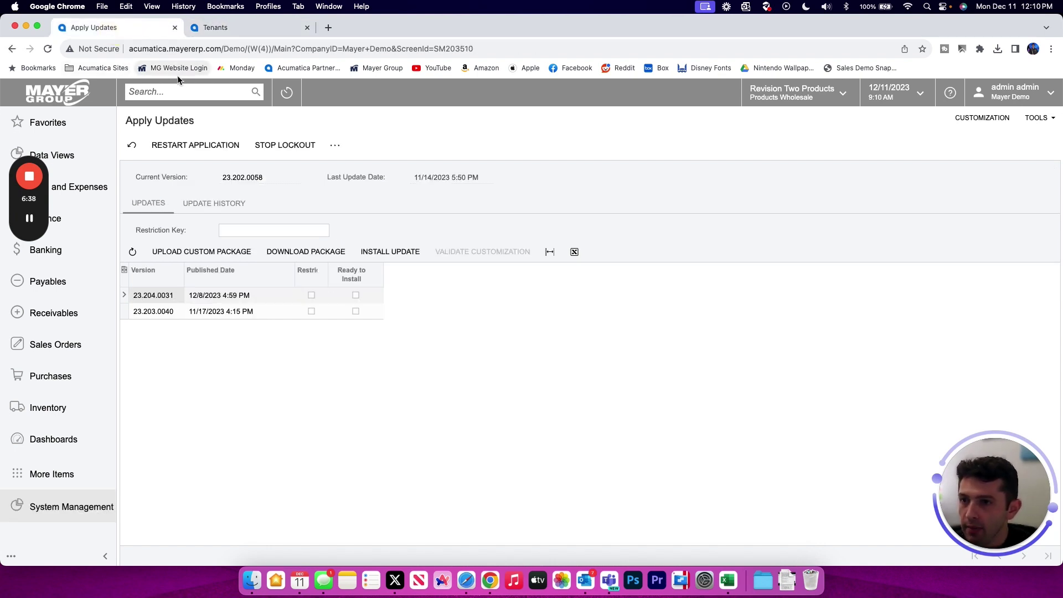
click(297, 146)
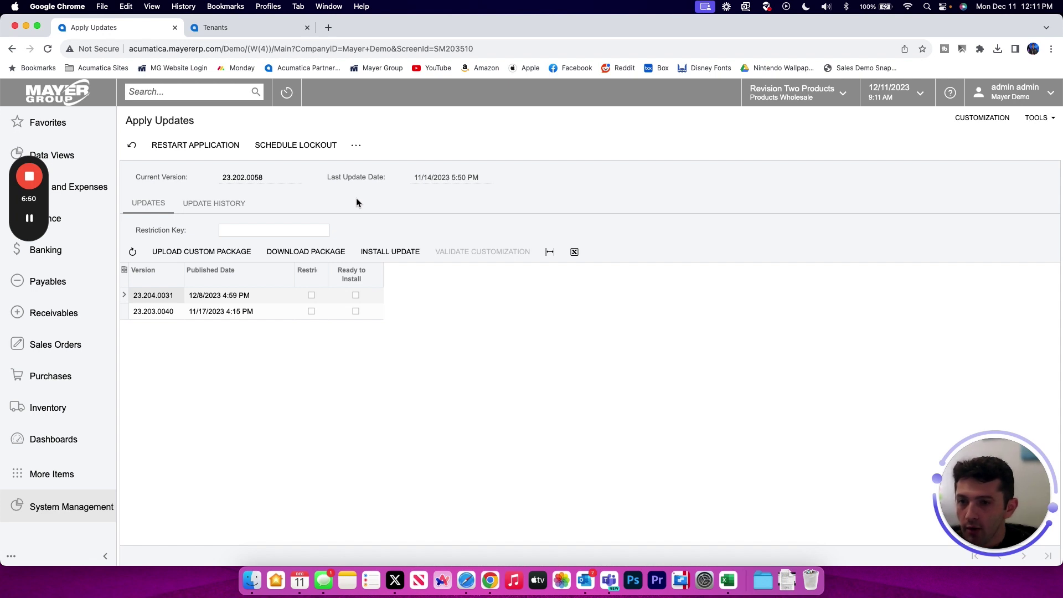
click(246, 32)
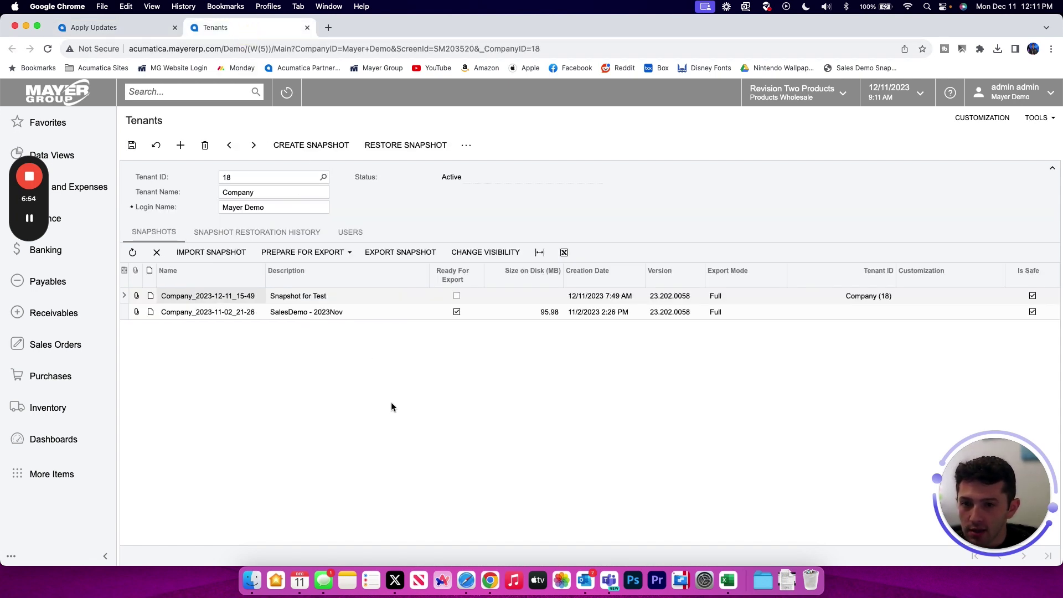